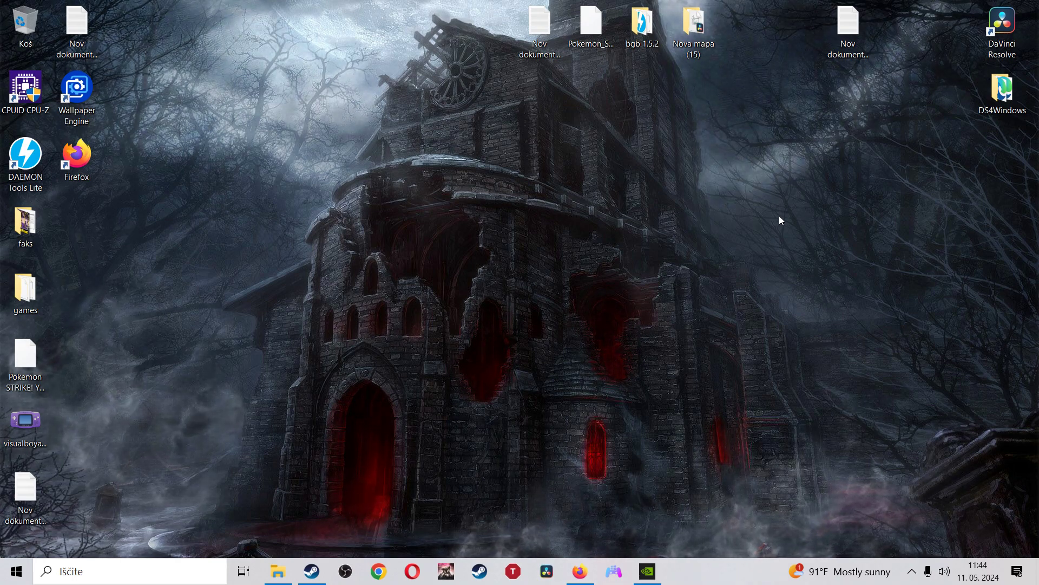
Step: Restore the Firefox window showing PokéRogue at pokerogue.net from the taskbar
click(588, 577)
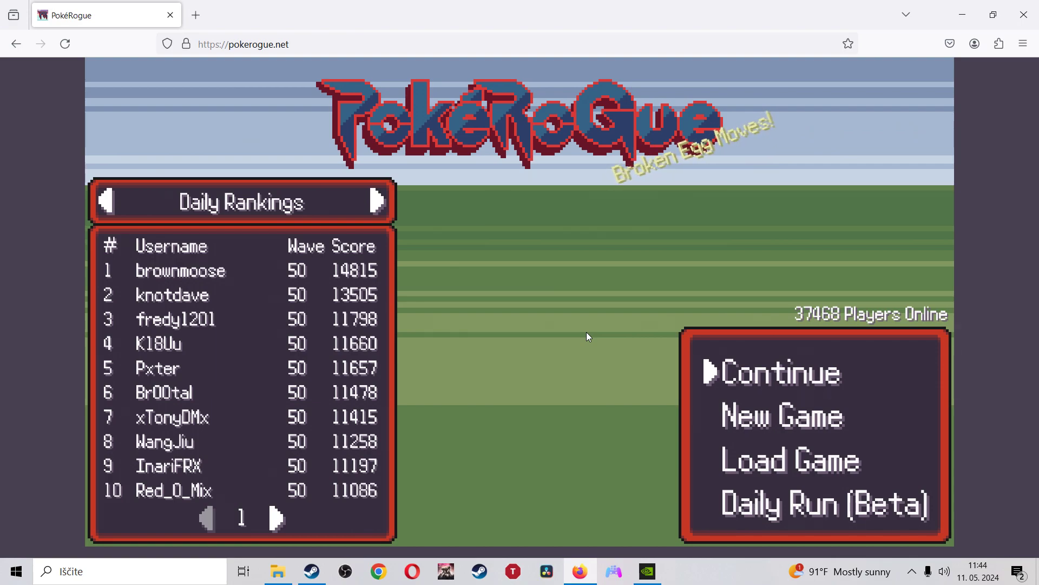
Step: Continue the saved run, have Linoone use Fury Swipes on Floette, then minimize Firefox
key(Return)
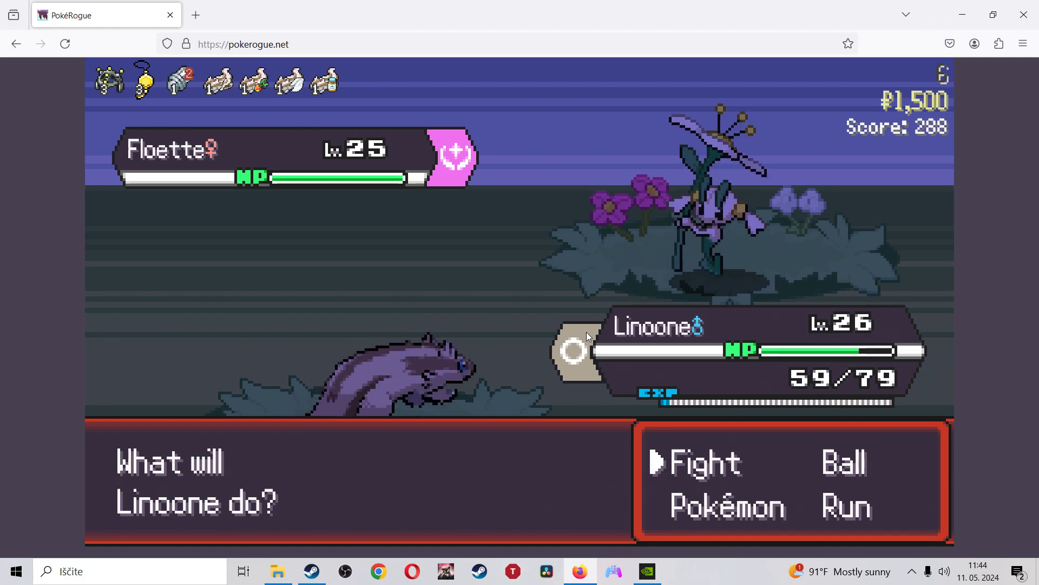
key(Return)
key(Return)
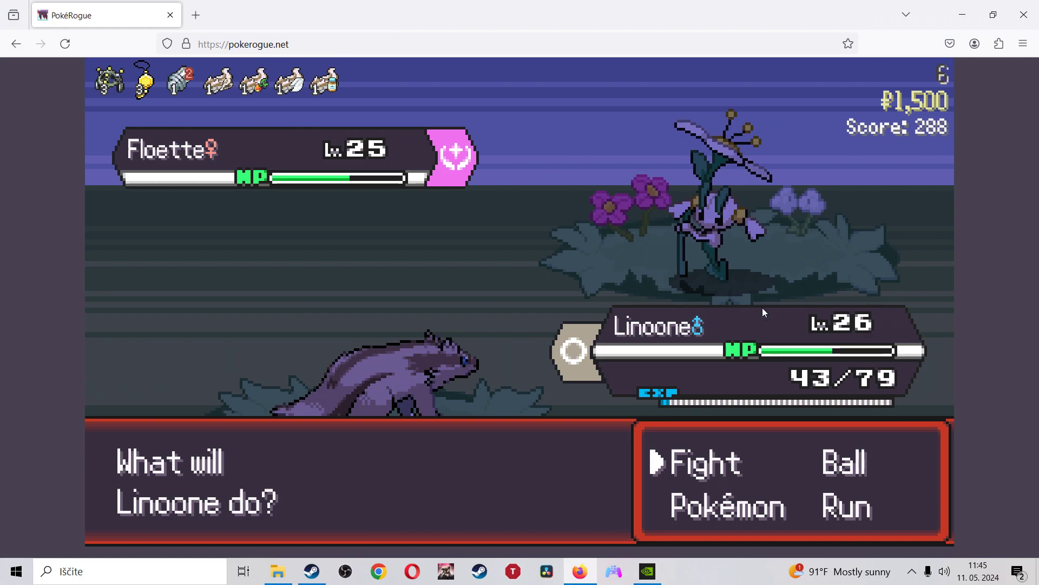
click(962, 16)
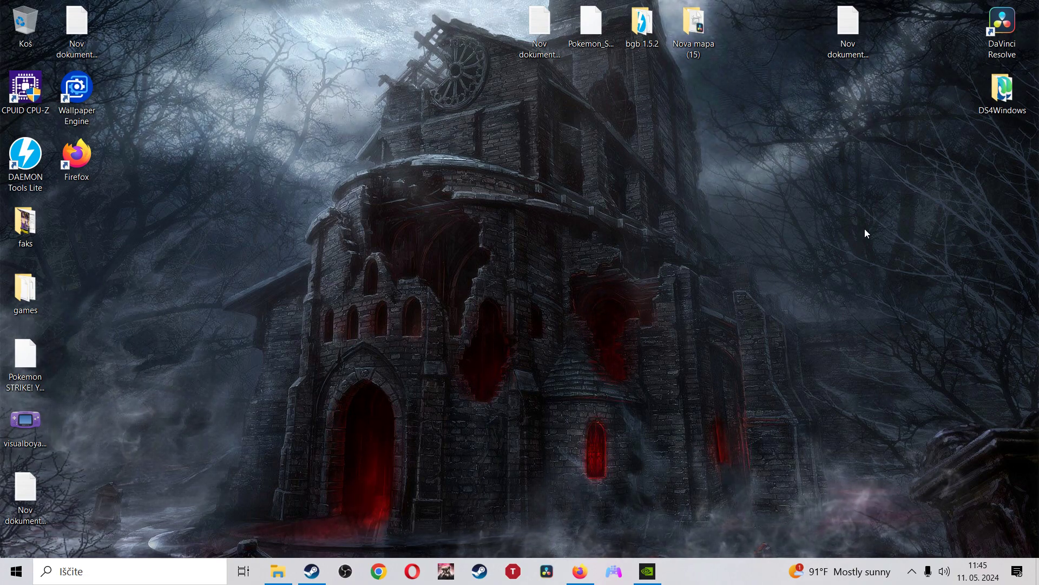
Step: Locate the DS4Windows folder on the desktop
mouse_move(1007, 125)
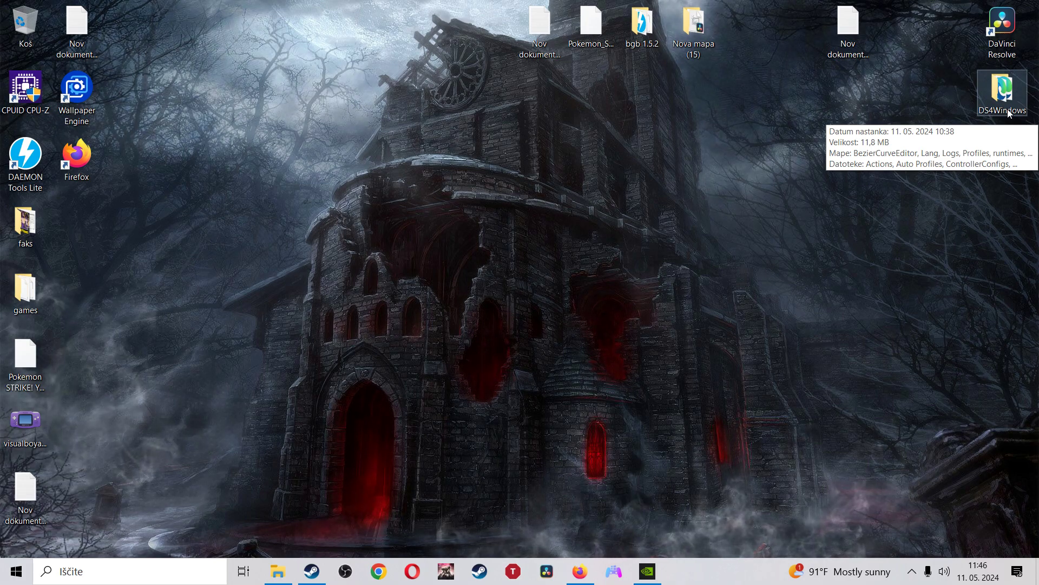
Step: Open the DS4Windows desktop folder, launch DS4Windows.exe and show its profiles list
double_click(1008, 111)
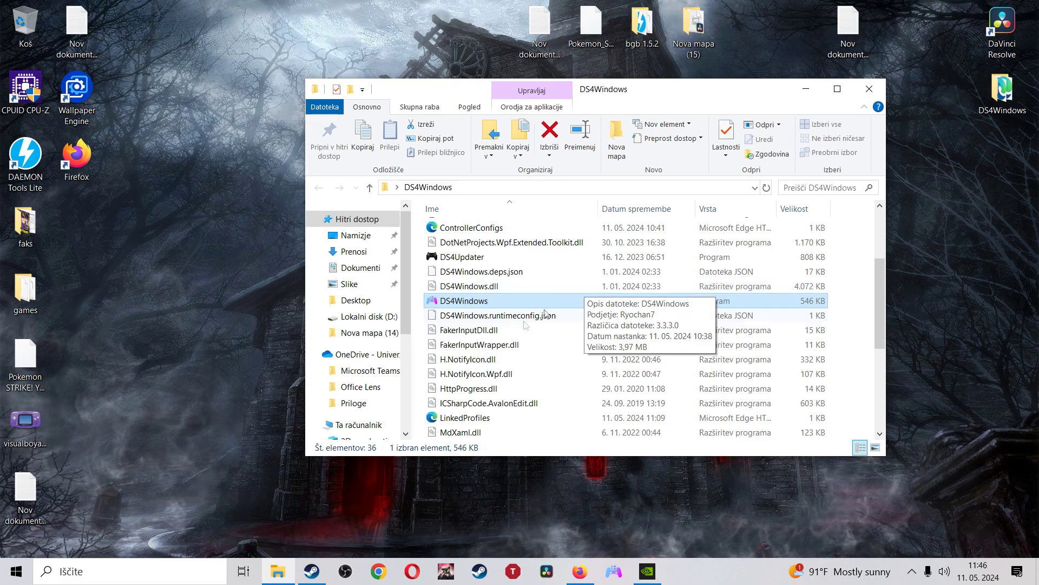
click(475, 316)
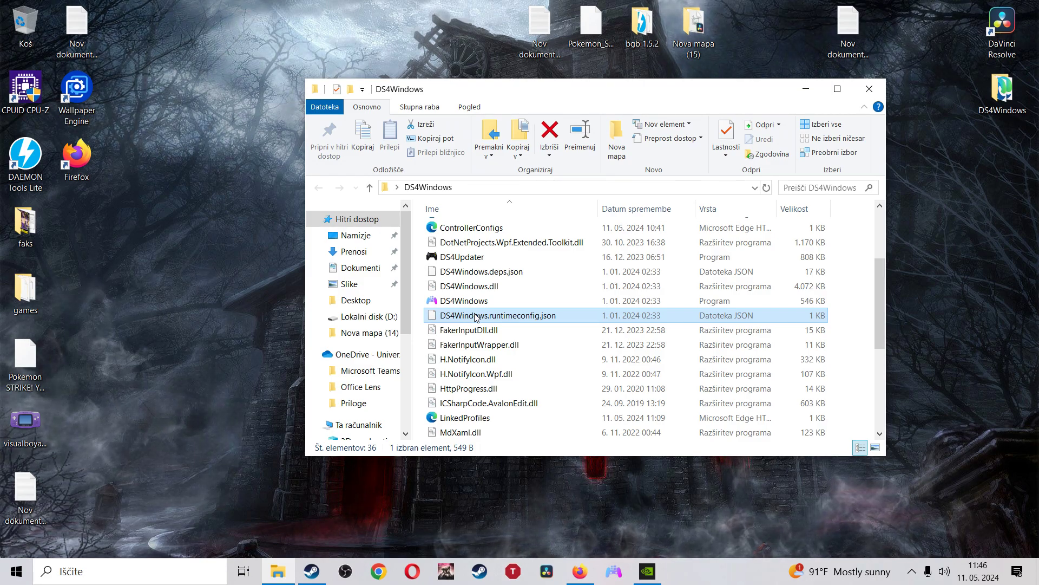
mouse_move(469, 305)
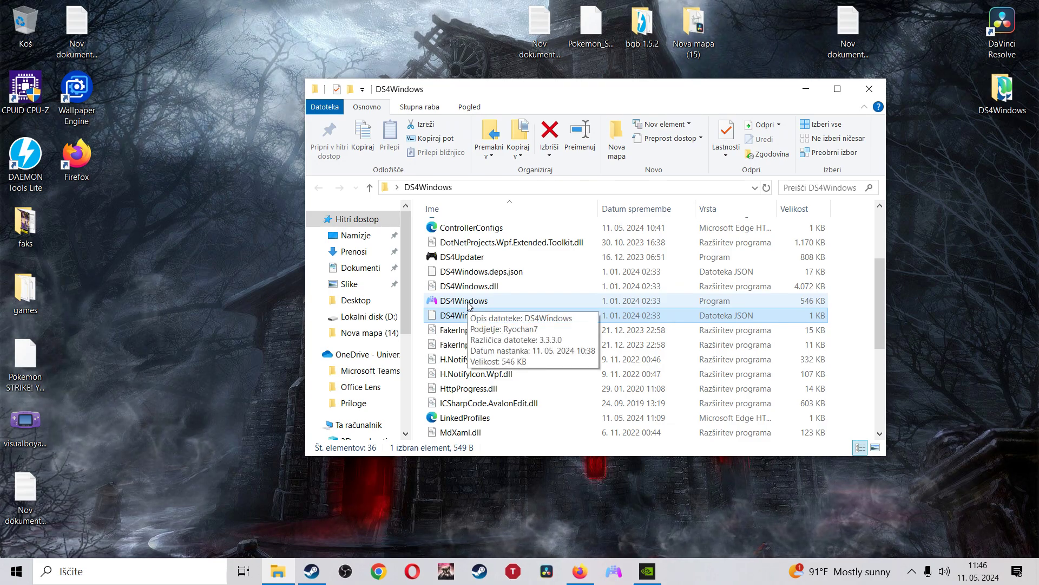
double_click(469, 305)
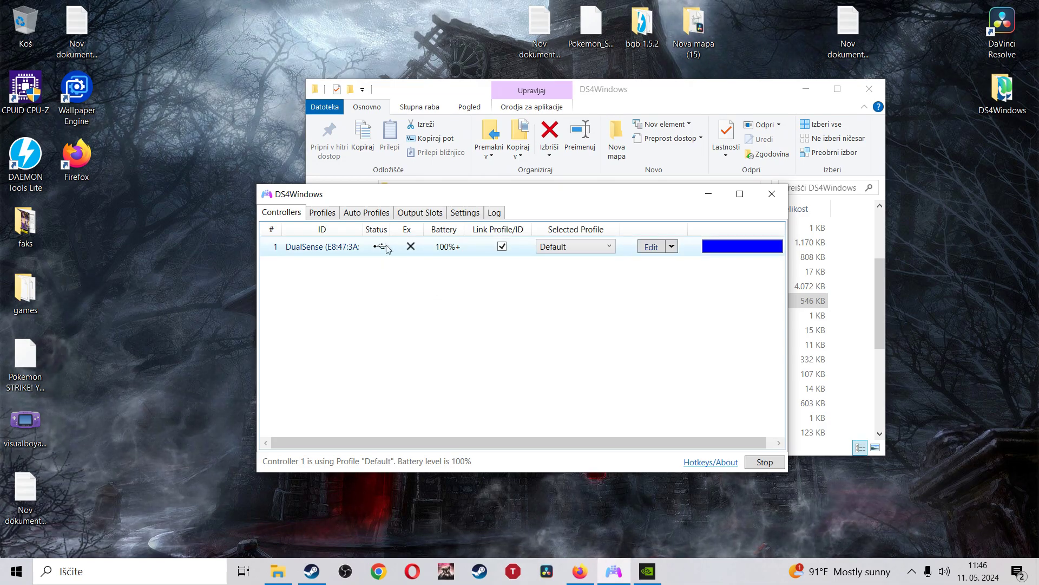
click(324, 213)
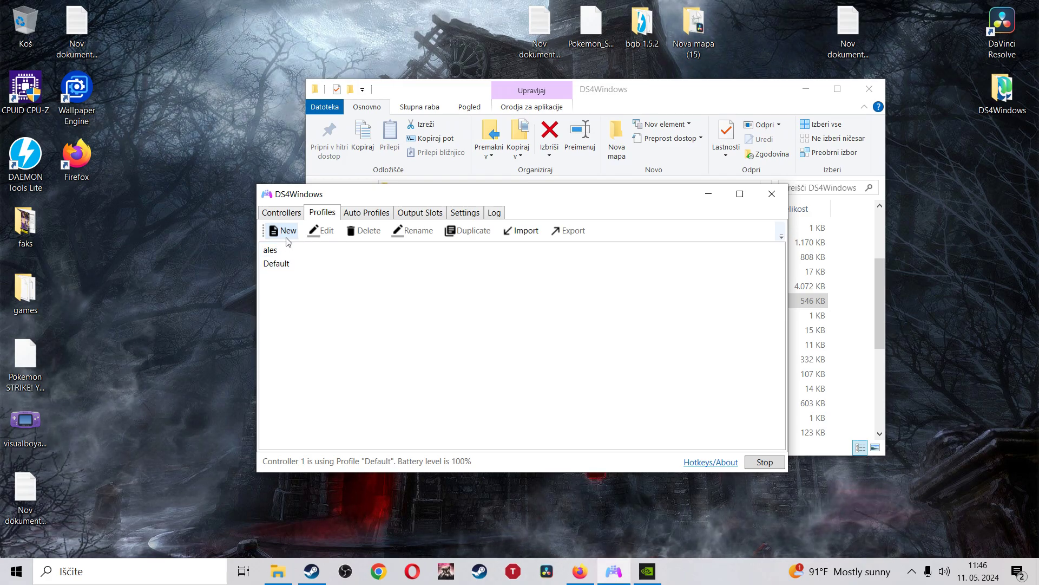
Step: Create a new profile starting from an applied preset gamepad layout
click(287, 230)
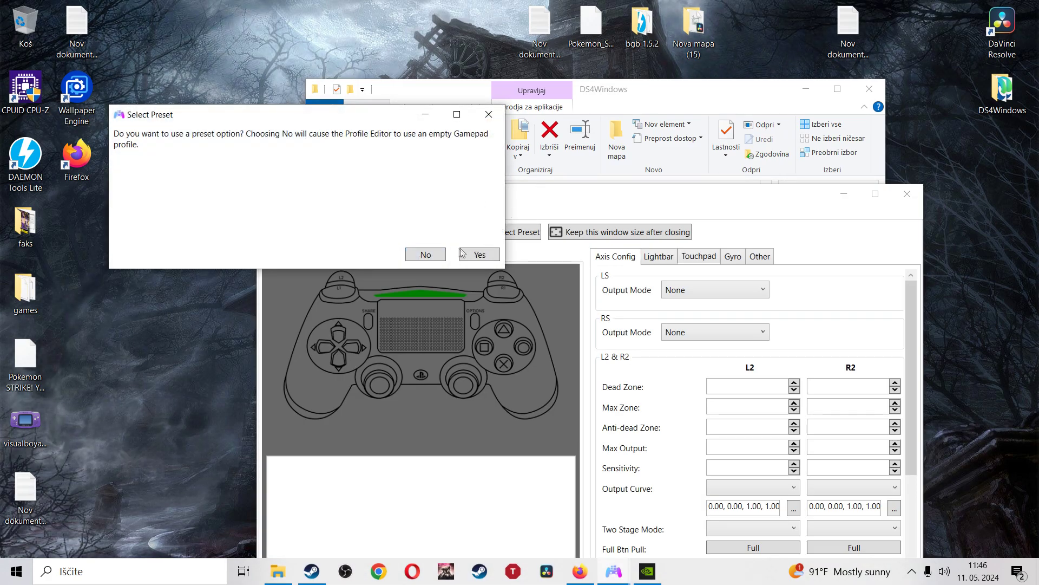
click(478, 254)
click(487, 253)
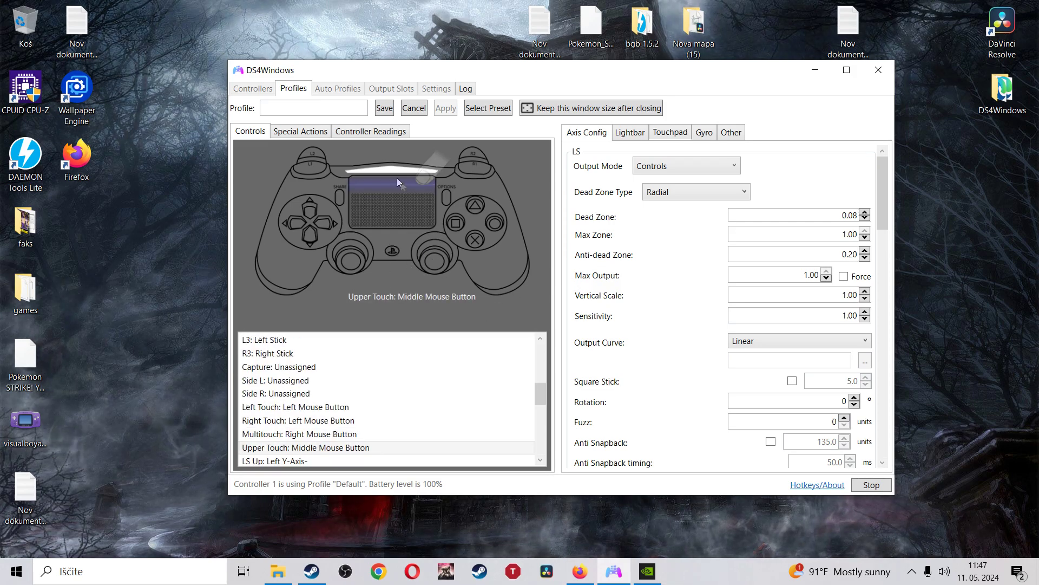
Step: Check the live controller readings, then inspect and cancel the Multitouch action picker unchanged
click(336, 132)
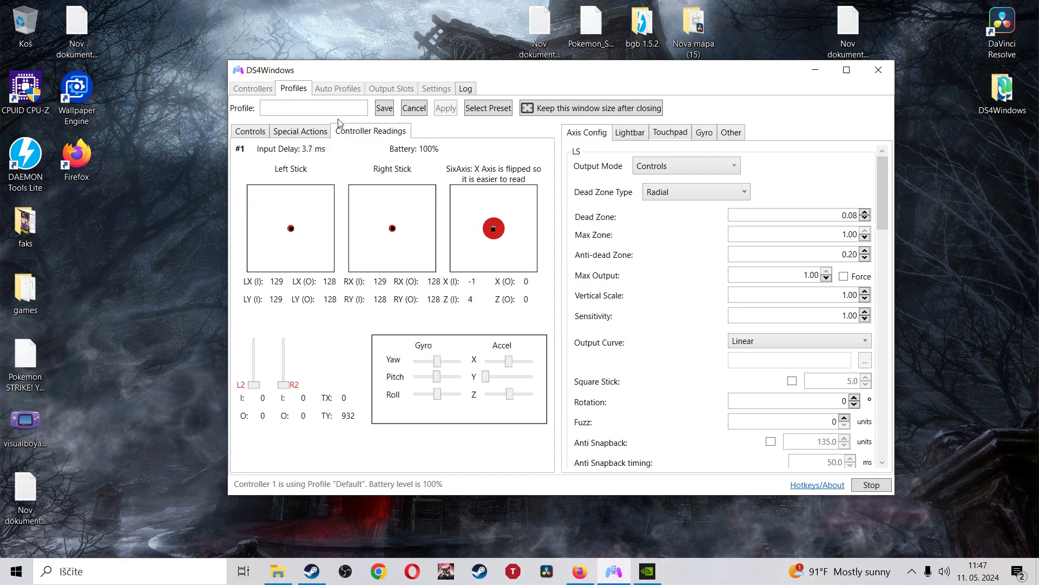
click(250, 131)
scroll(370, 406, down, 1)
scroll(370, 405, down, 5)
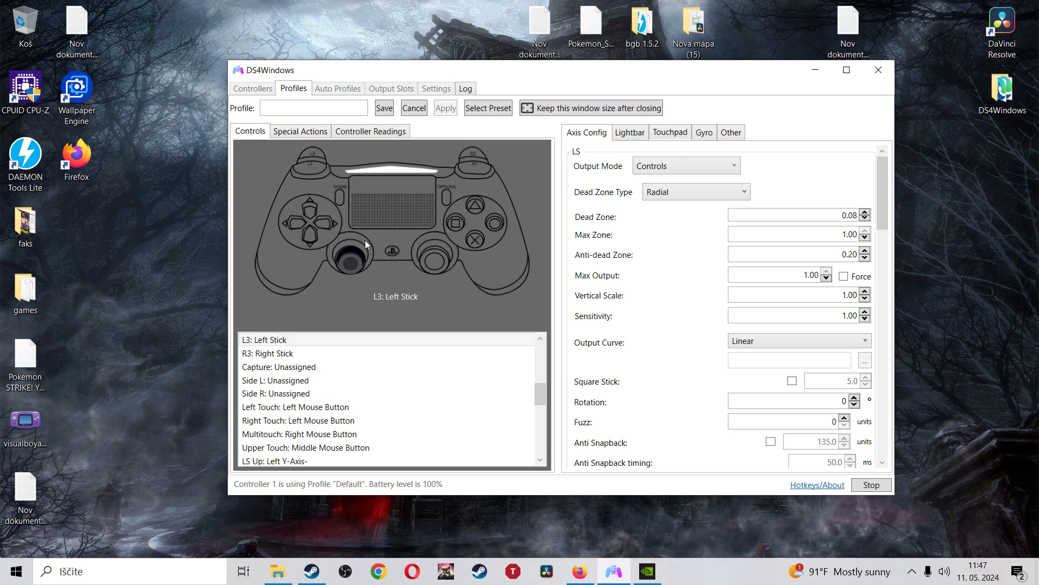
click(401, 205)
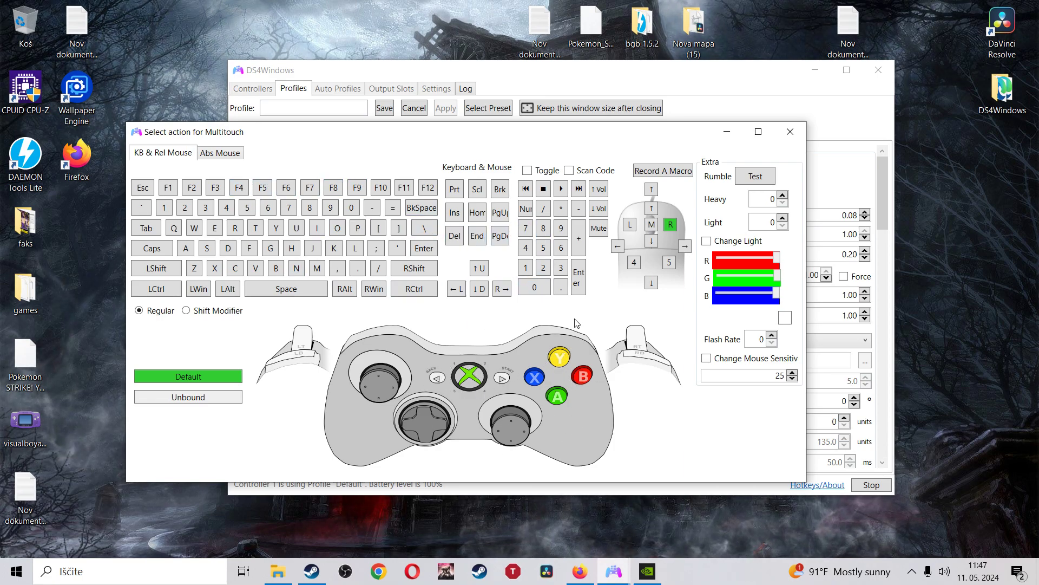
click(788, 139)
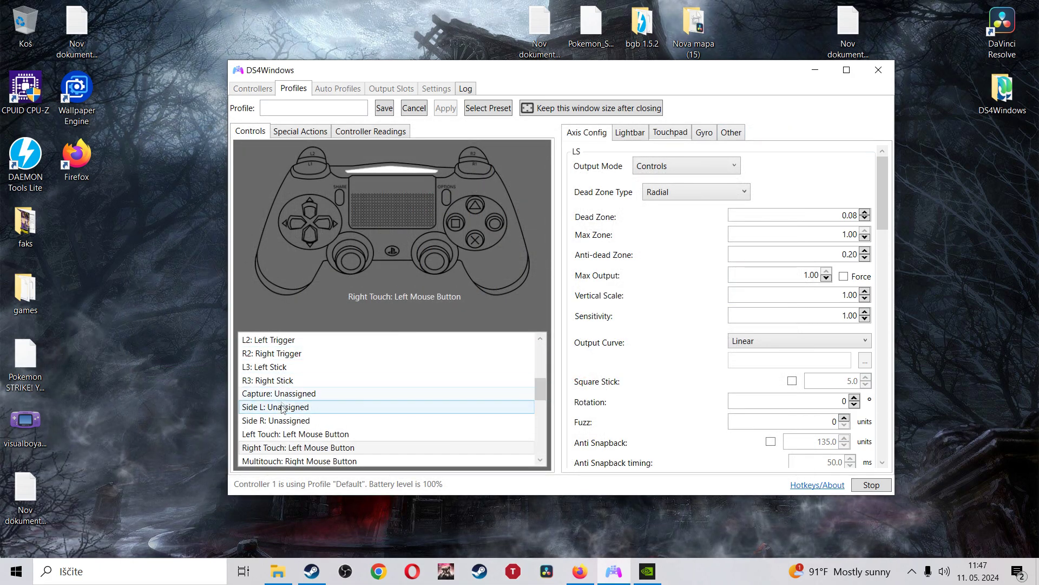
Step: Scroll the Controls list to the D-pad entries and select D-pad Up
scroll(282, 407, down, 3)
scroll(283, 407, up, 4)
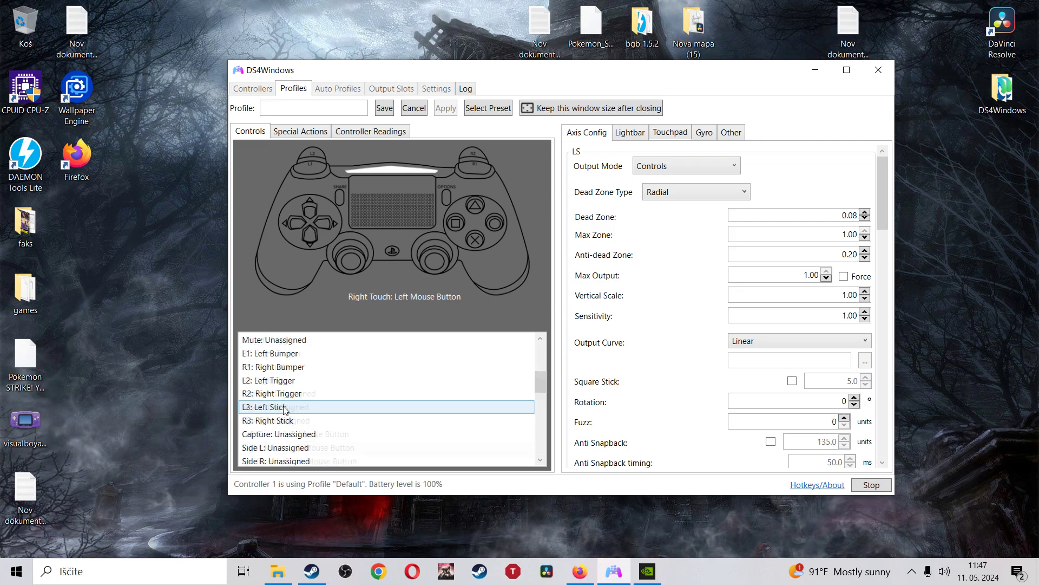
scroll(283, 409, up, 3)
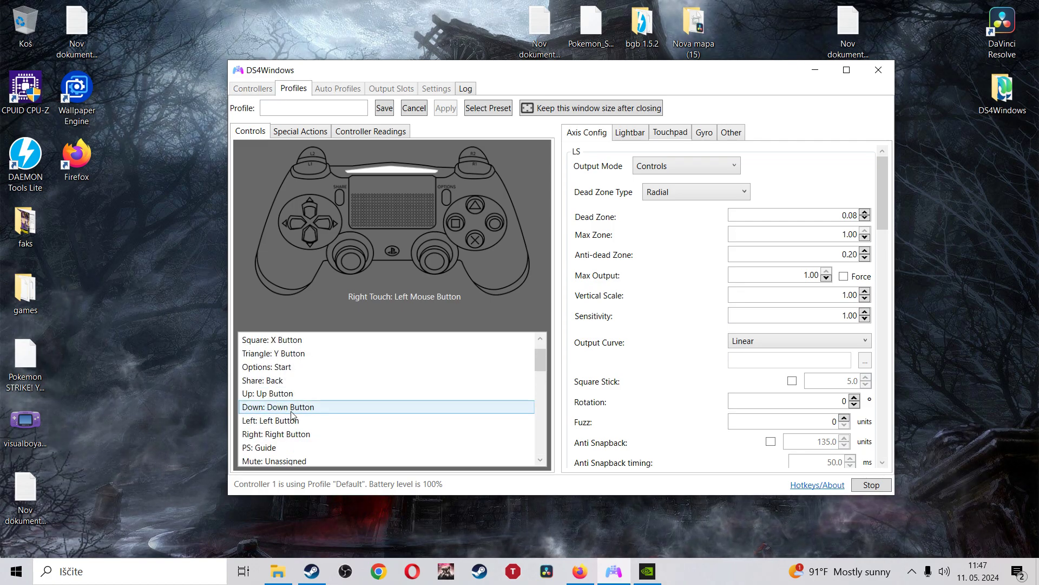
scroll(292, 420, down, 5)
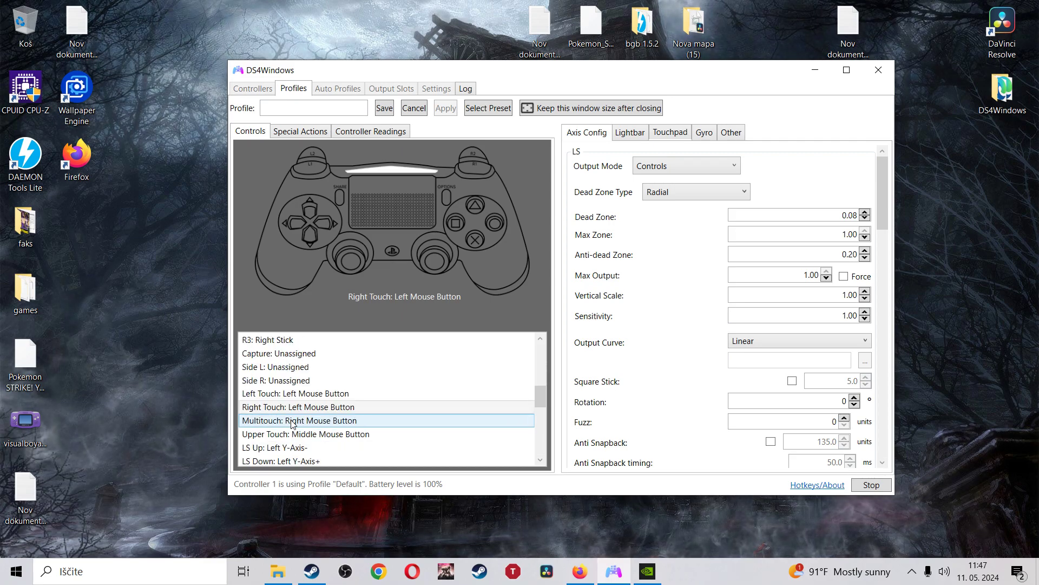
scroll(292, 424, down, 3)
scroll(292, 423, up, 10)
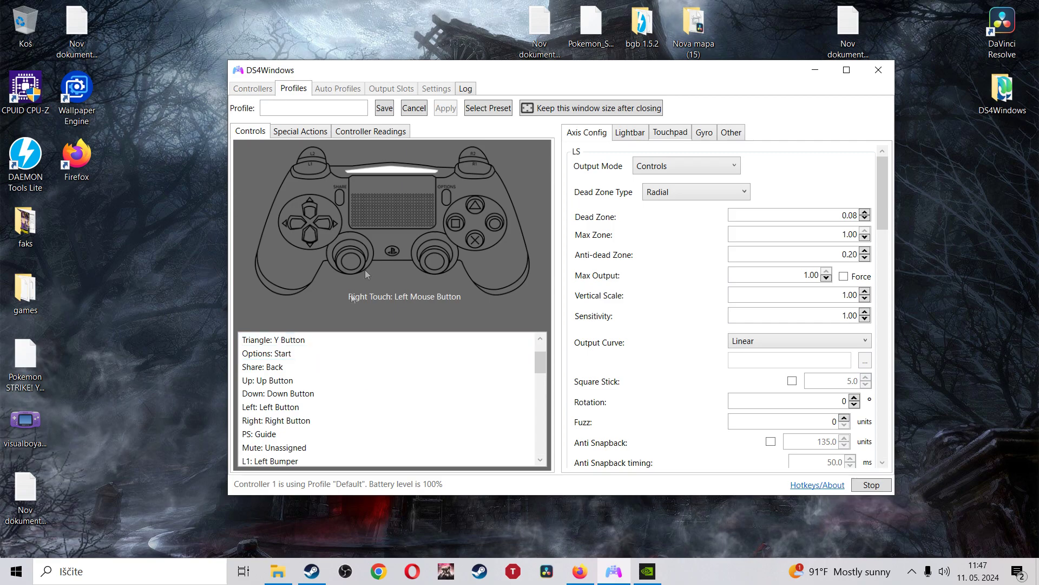
scroll(304, 400, down, 6)
scroll(317, 380, up, 1)
scroll(309, 379, up, 6)
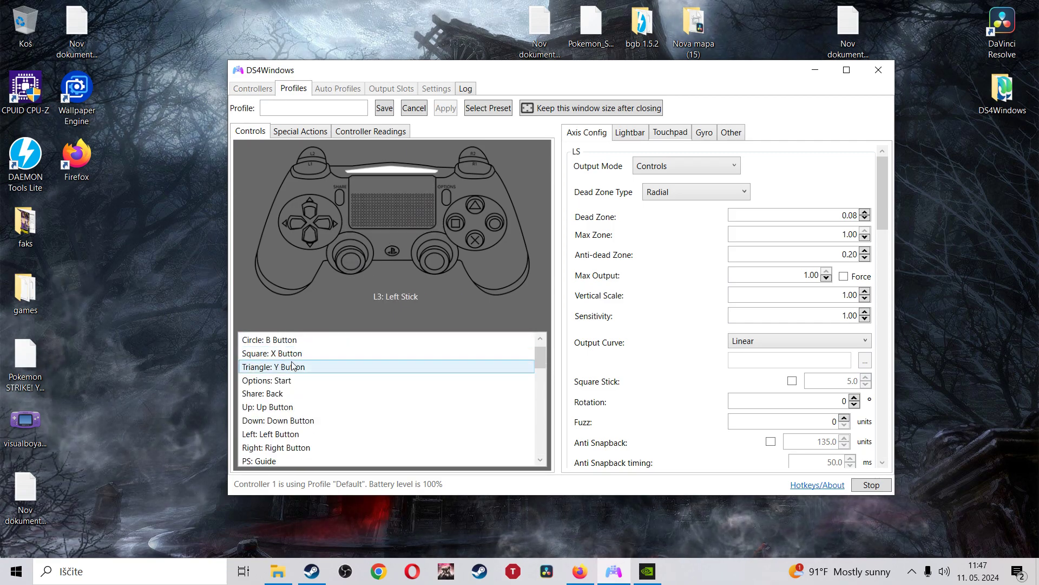
scroll(293, 378, down, 6)
scroll(292, 377, down, 1)
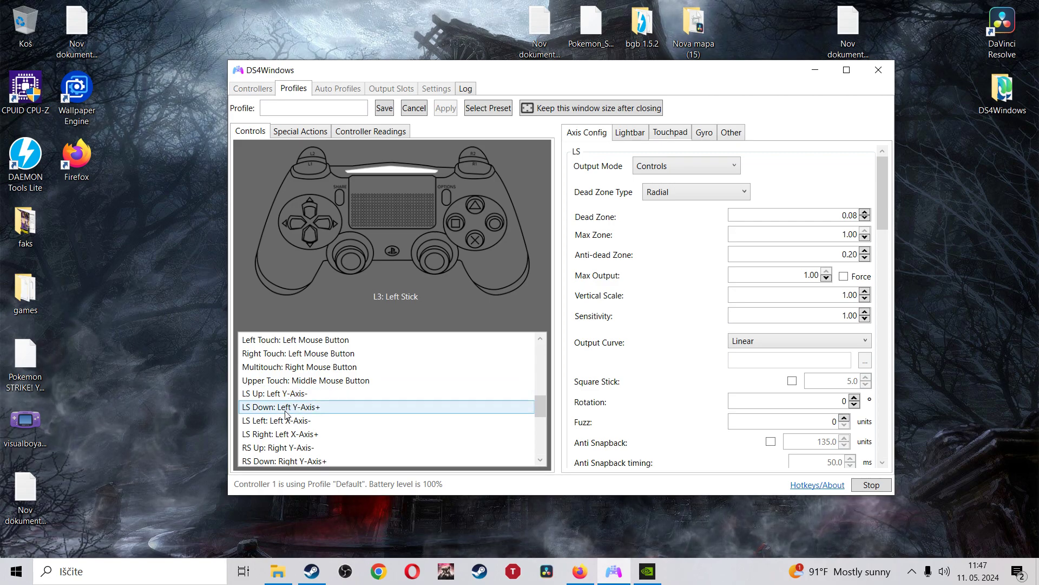
scroll(287, 417, down, 1)
scroll(287, 418, up, 1)
scroll(287, 414, up, 7)
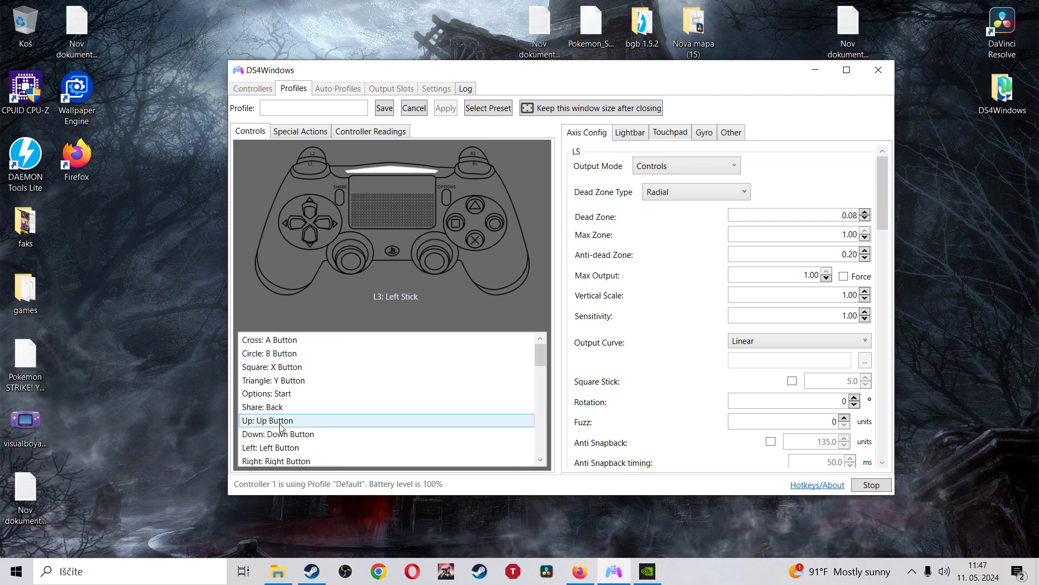
click(279, 426)
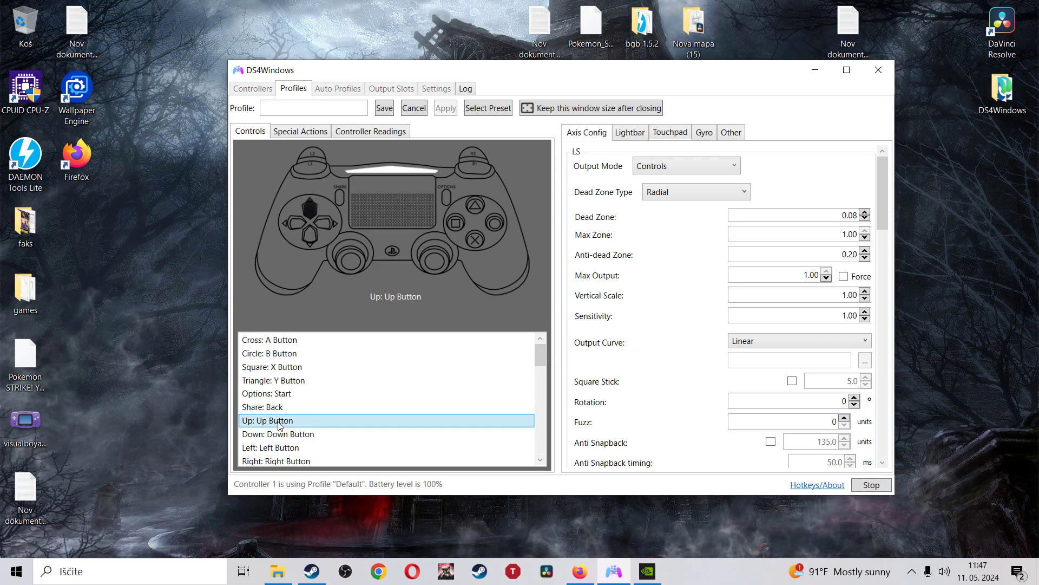
Step: Bind D-pad Up, Down, Left and Right to the Up, Down, Left and Right arrow keys
click(310, 207)
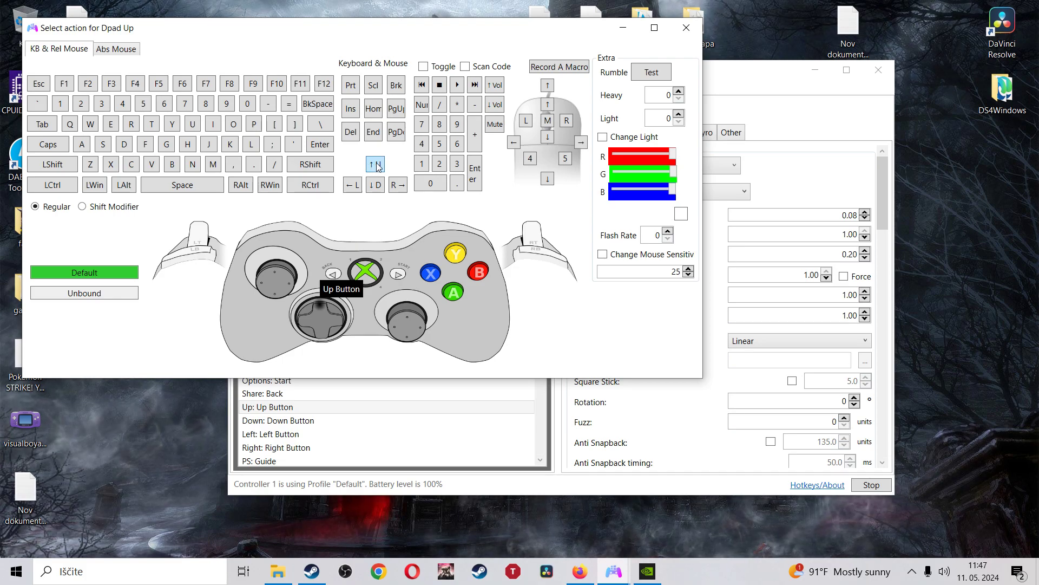
click(376, 164)
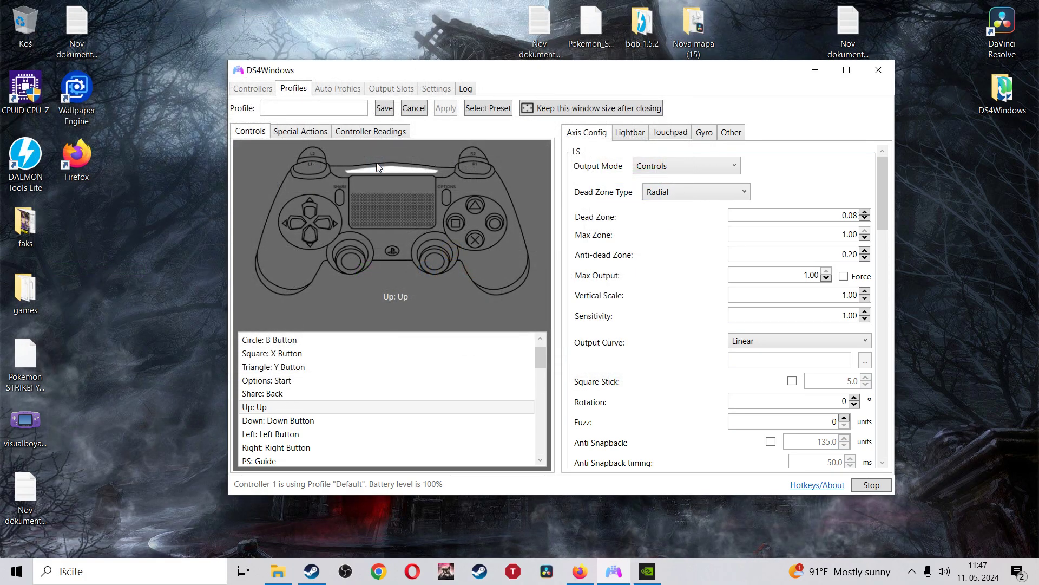
click(310, 241)
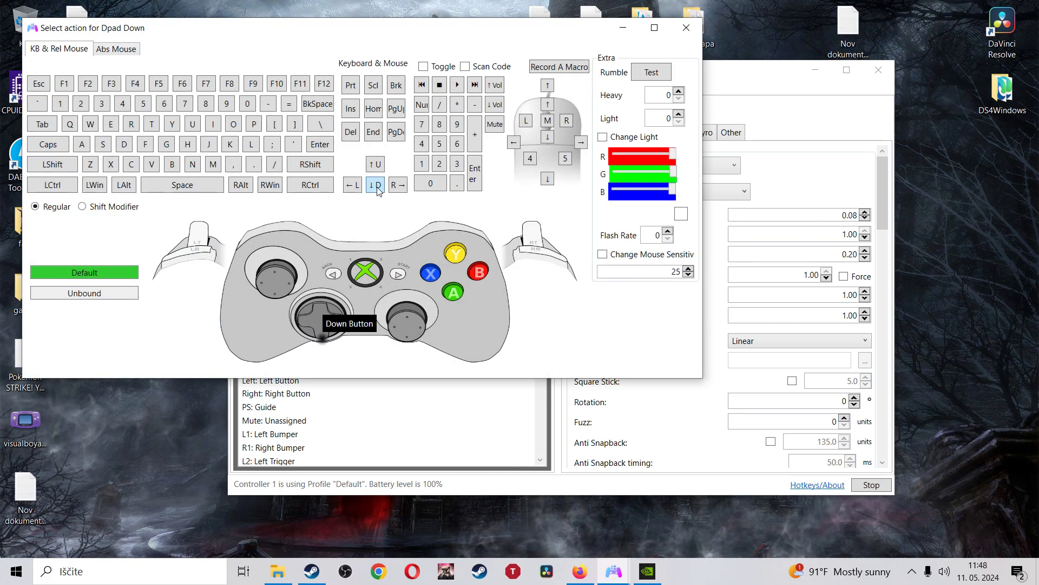
click(375, 185)
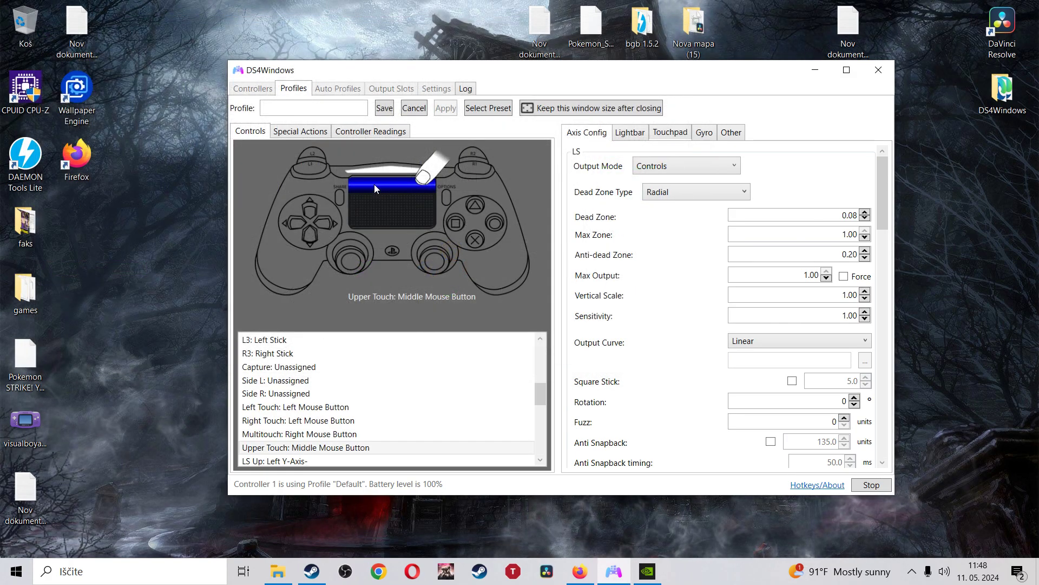
click(292, 227)
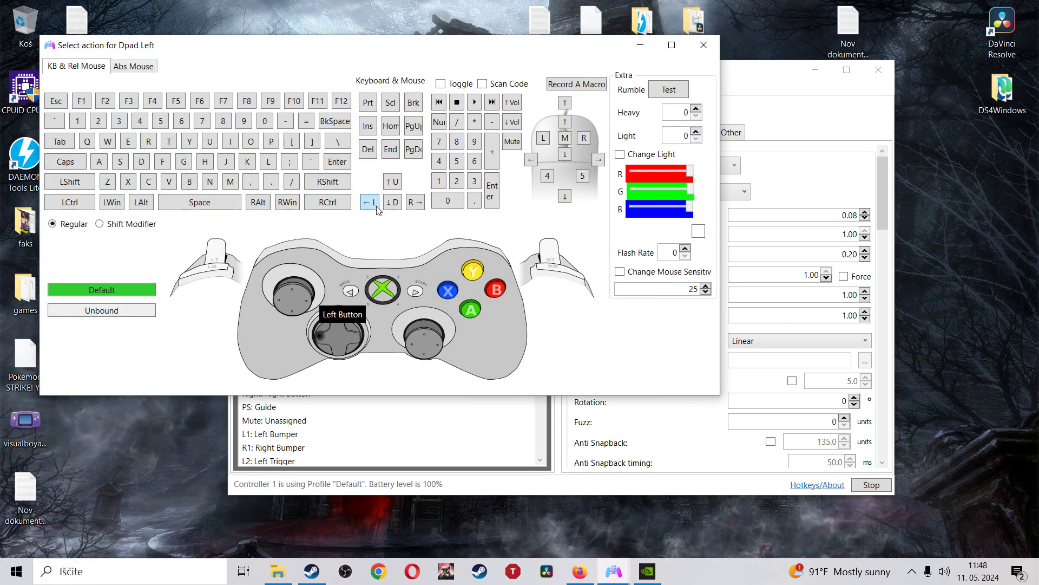
click(371, 207)
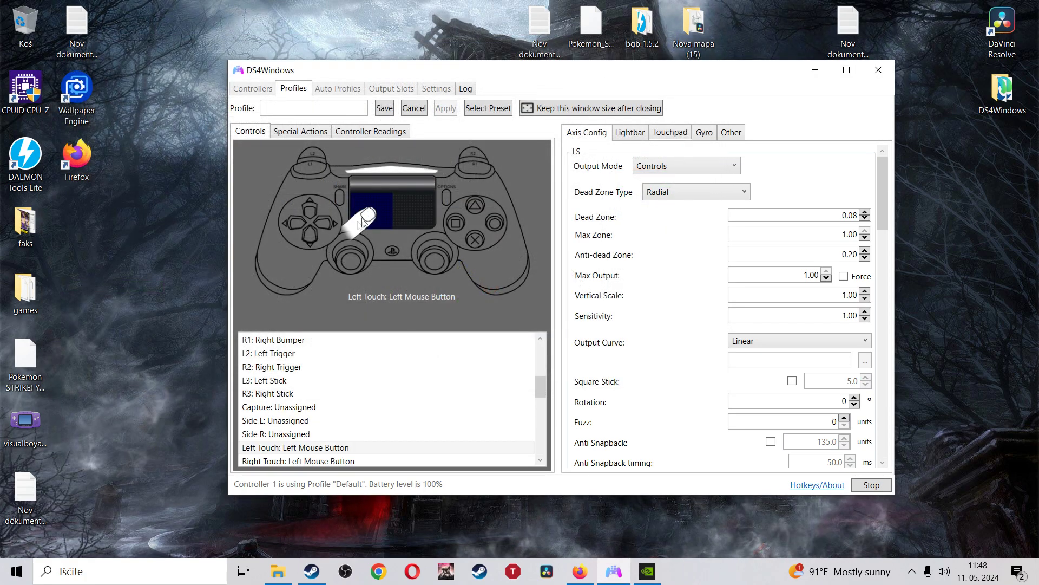
click(328, 222)
click(432, 219)
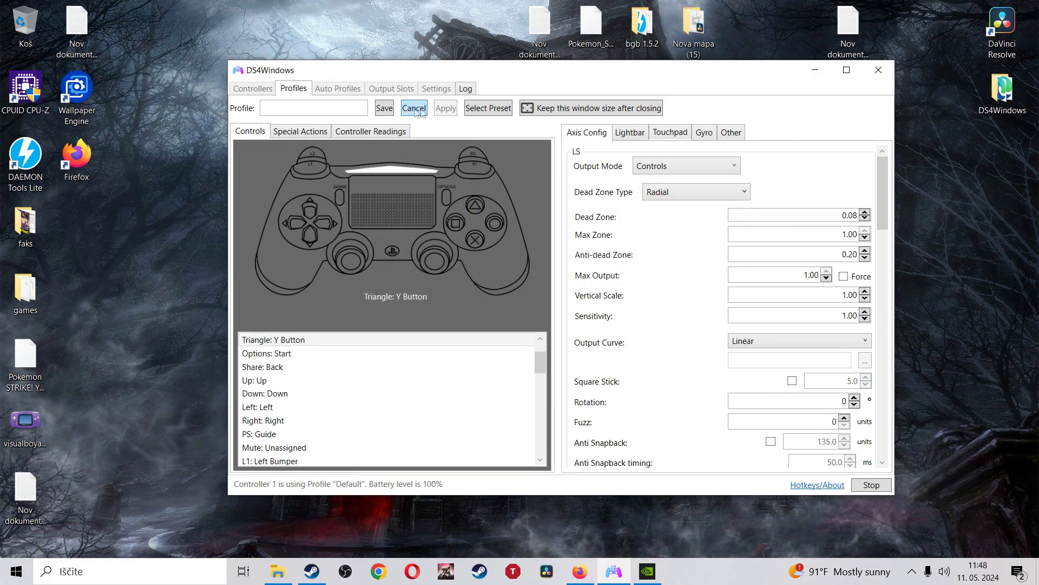
Step: Save the profile as 'xenon' and select it for the DualSense controller
click(360, 110)
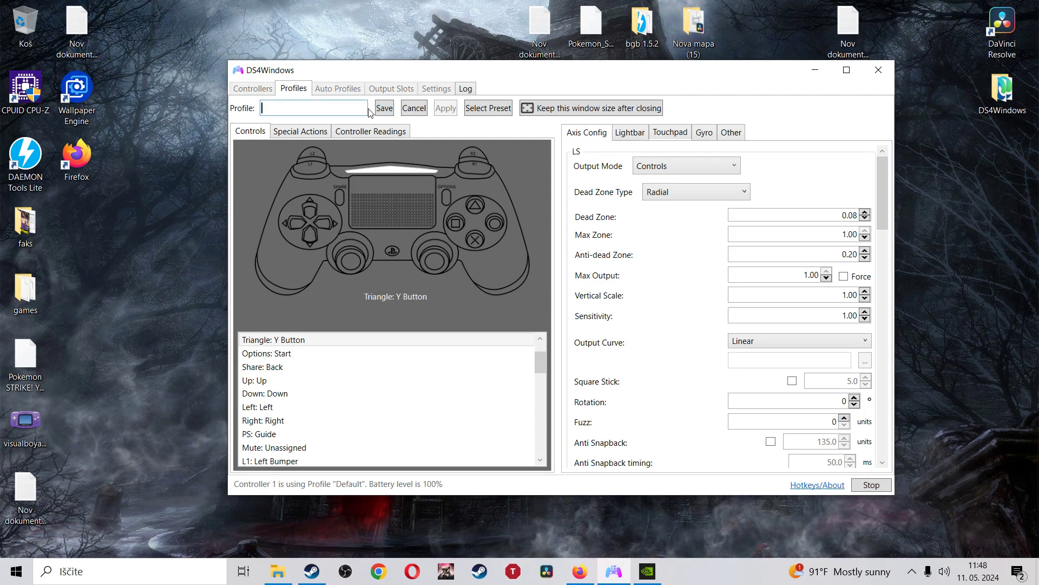
text(xenon)
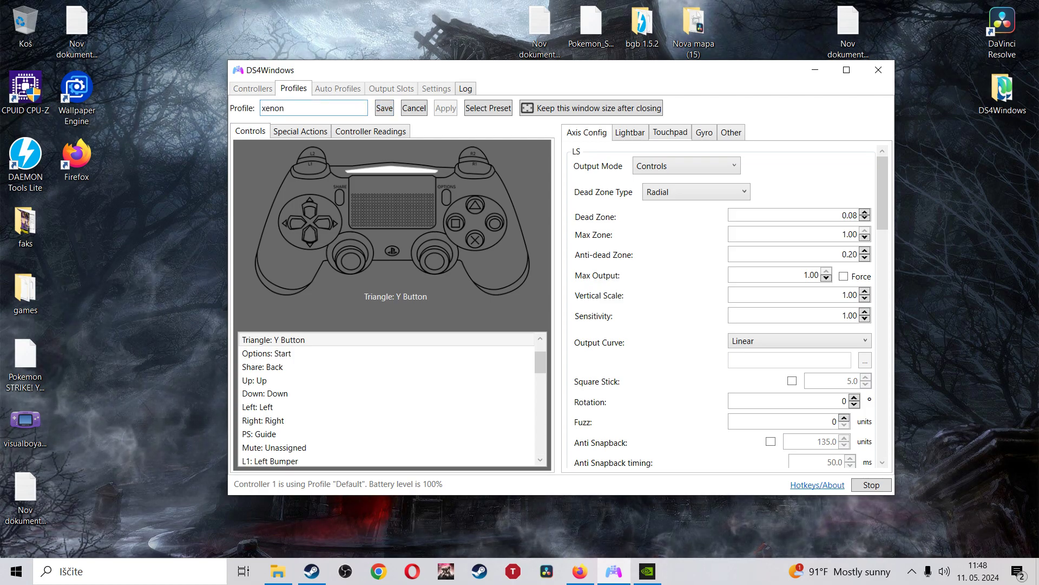
click(390, 109)
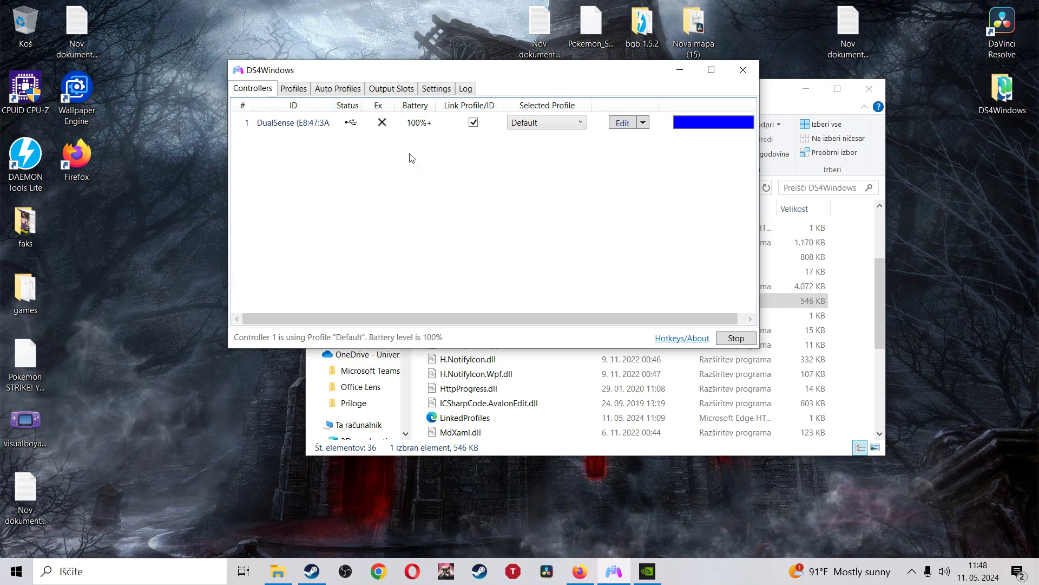
click(556, 123)
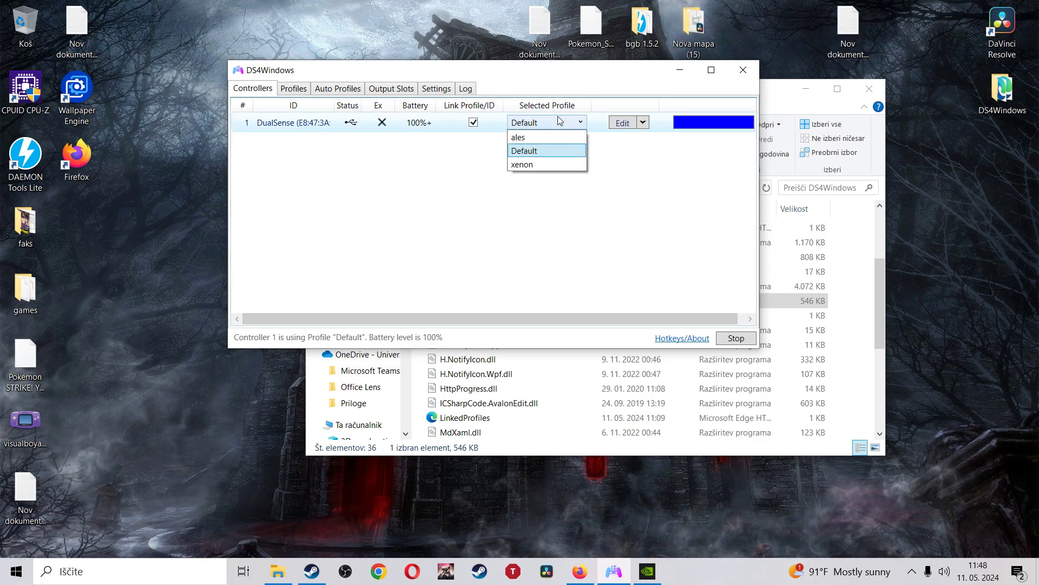
click(528, 163)
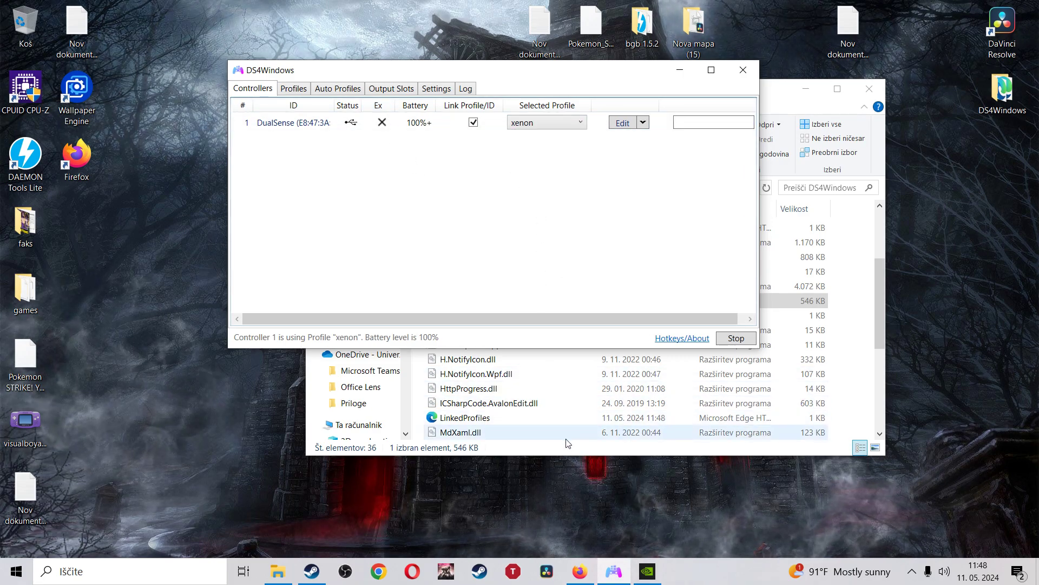
Step: In the PokéRogue battle, cycle the selection through Fight, Pokémon, Ball and Run, then minimize Firefox
click(582, 575)
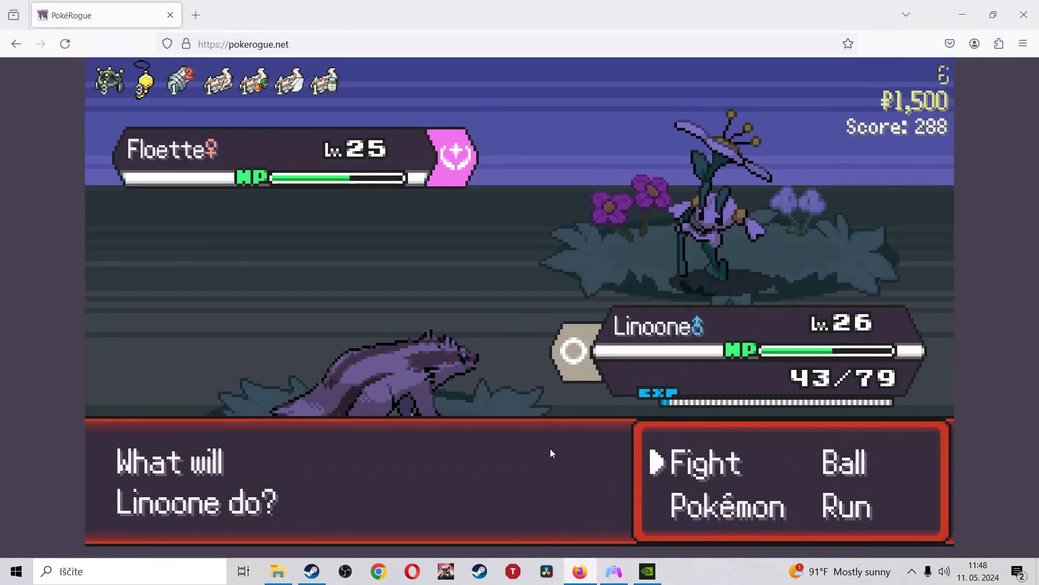
key(Down)
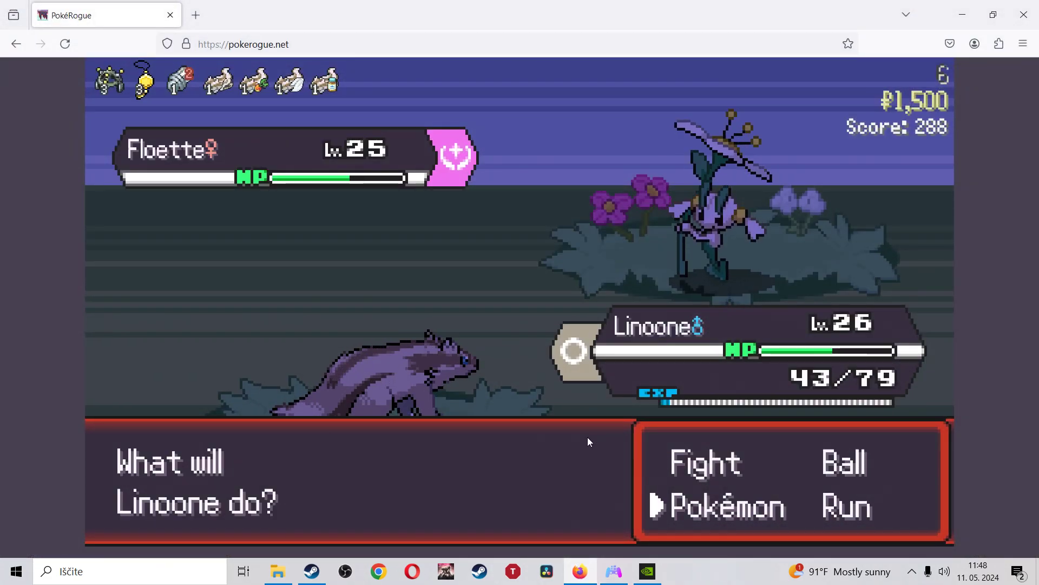
key(Right)
key(Up)
key(Left)
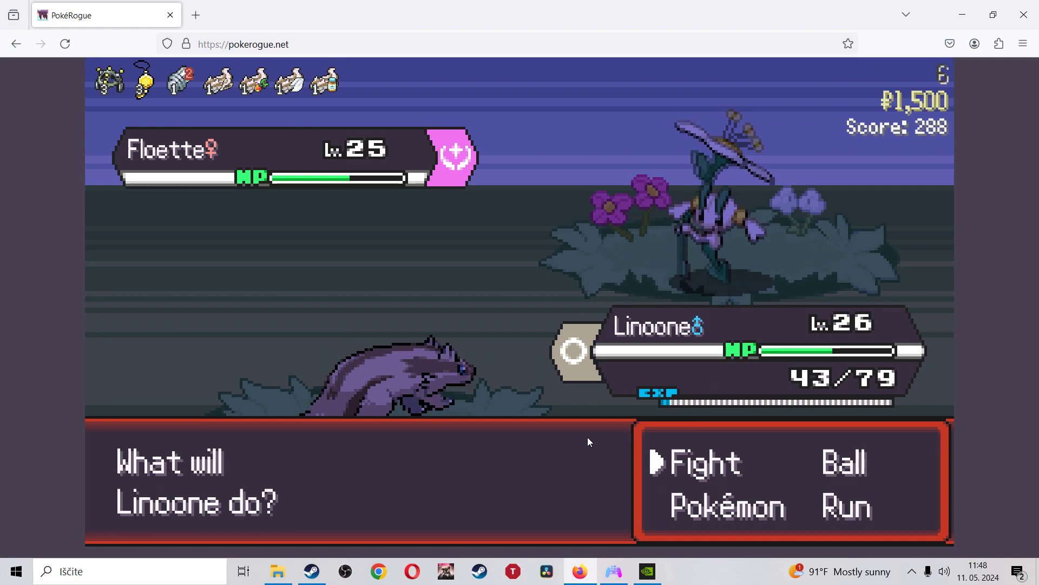
key(Right)
key(Down)
key(Left)
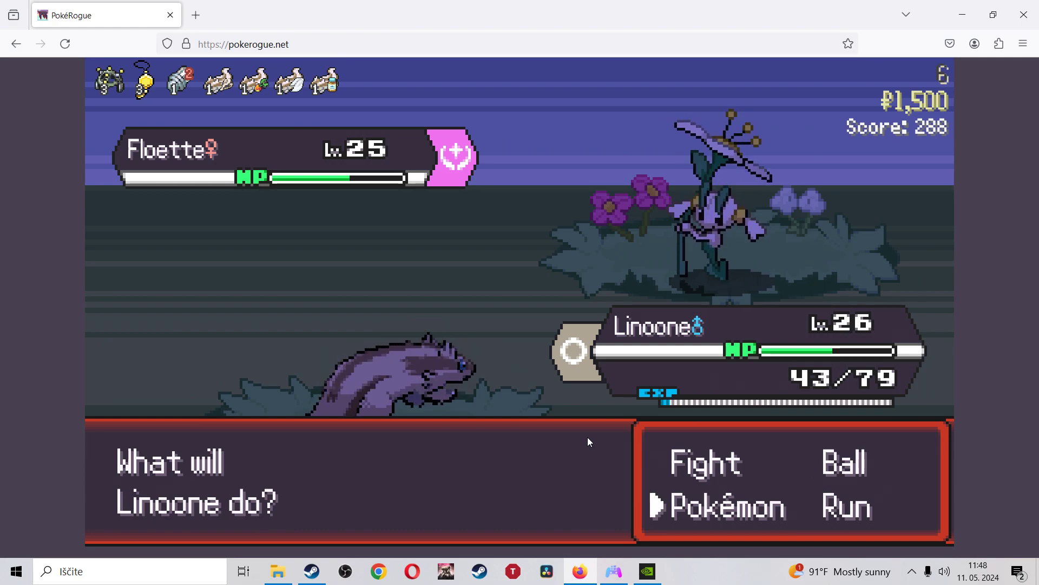
key(Up)
key(Right)
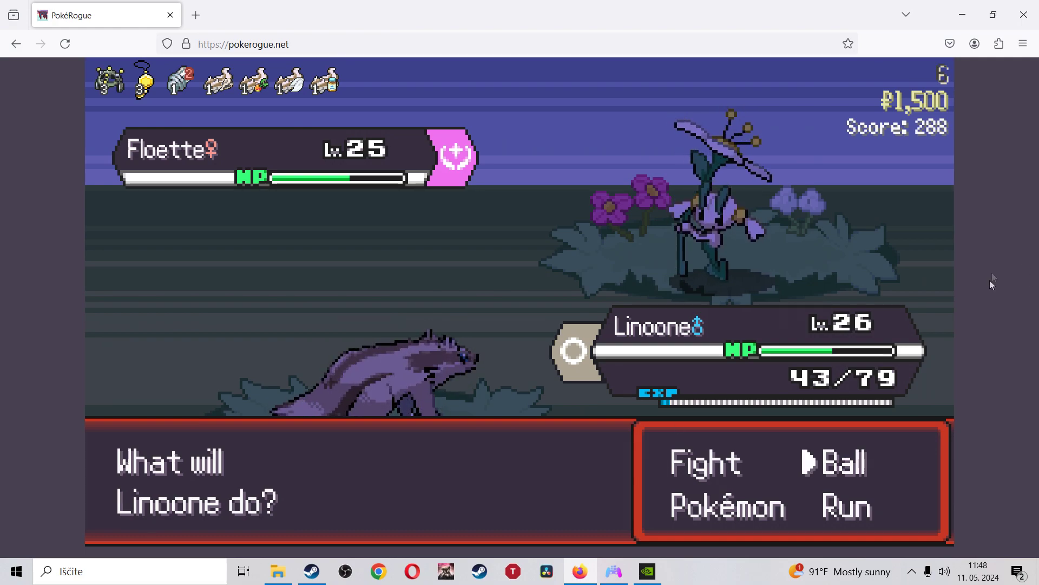
click(962, 8)
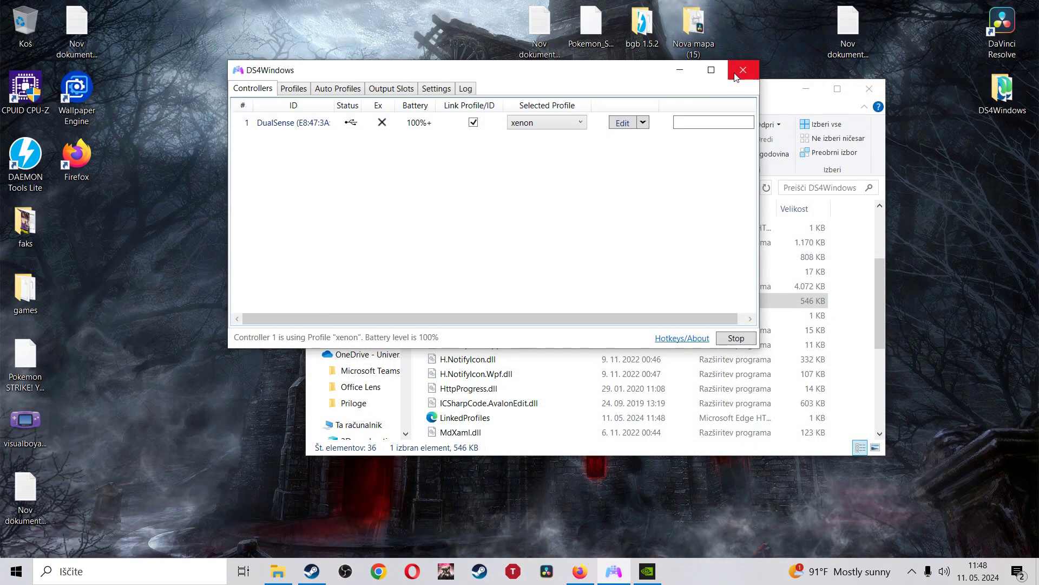
Step: Minimize the DS4Windows window and the DS4Windows folder window
click(680, 70)
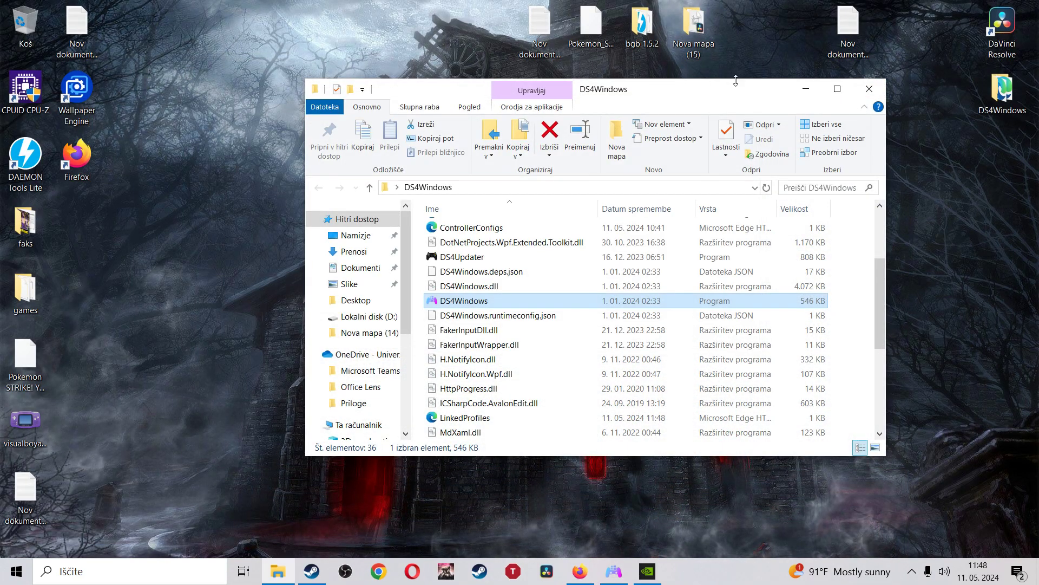
click(802, 90)
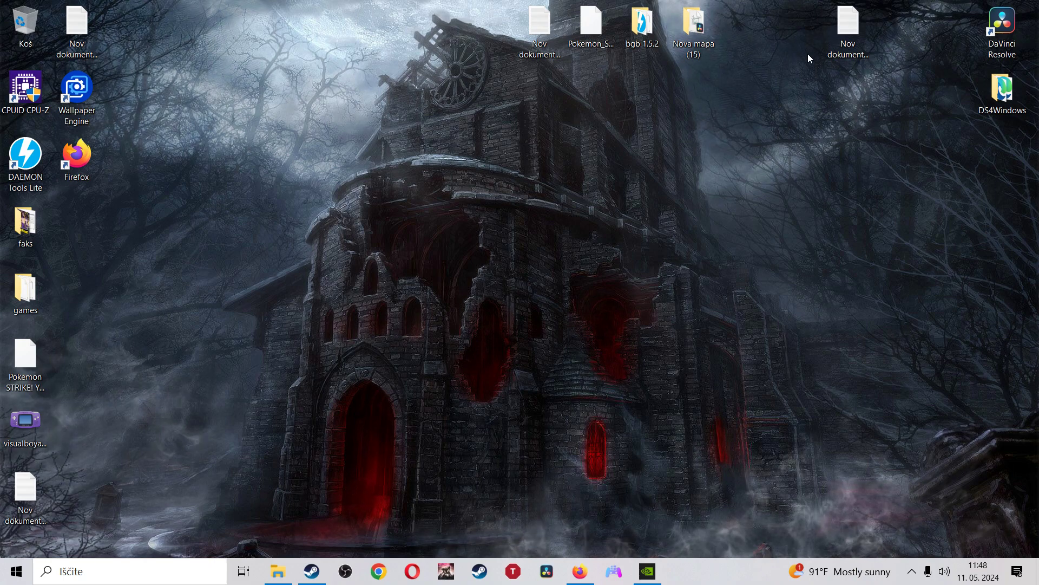